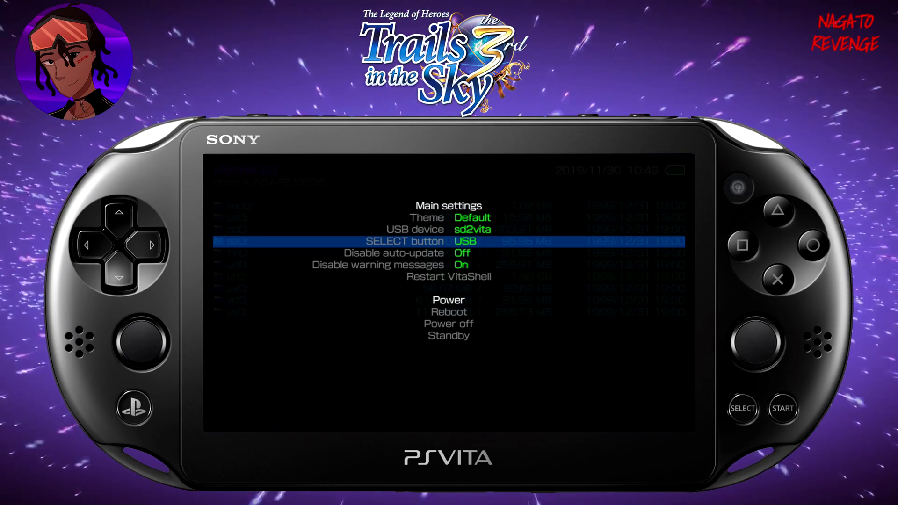
Leave VitaShell's main settings and start the USB connection to the computer
key("Escape")
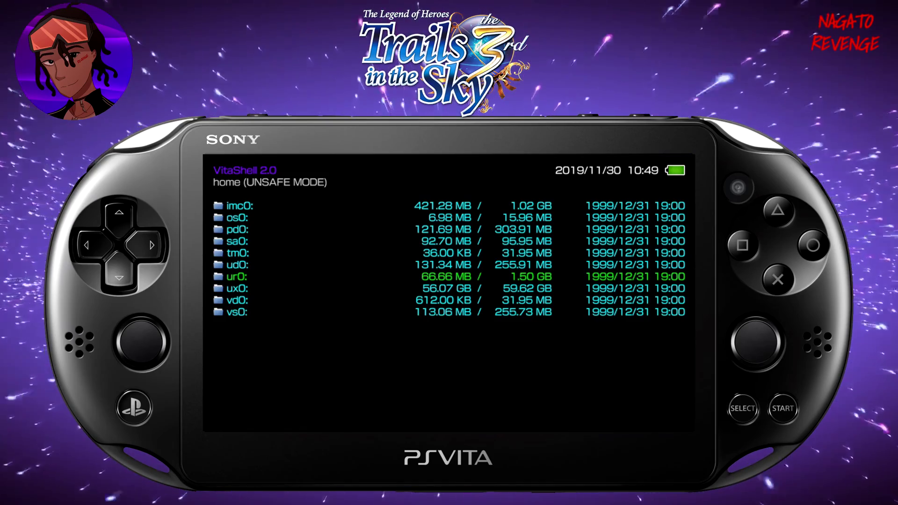
key("Return")
key("Escape")
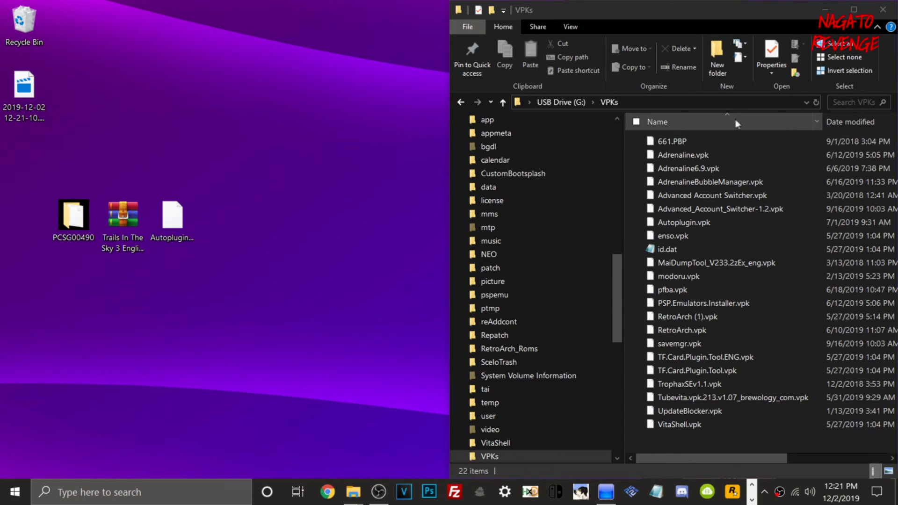
Check the contents of the desktop folder PCSG00490 and copy the folder into the app folder of USB Drive (G:)
left_click(561, 102)
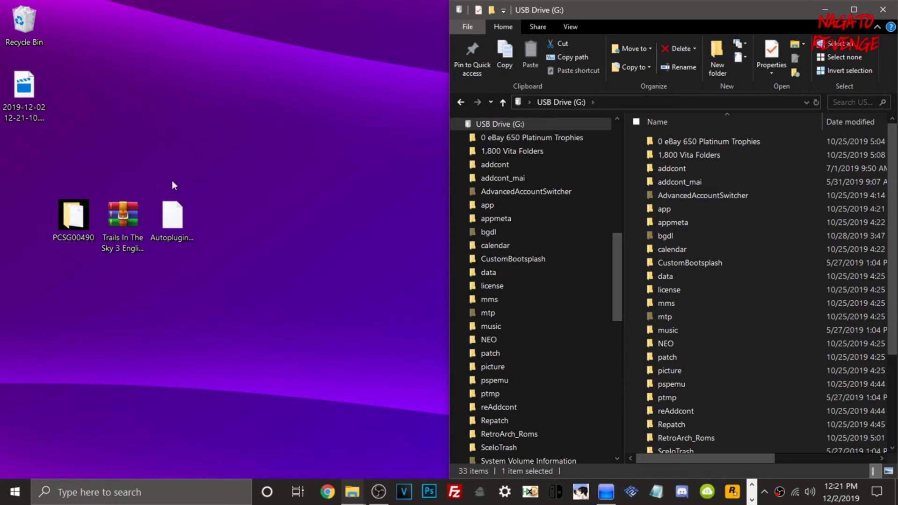
left_click_drag(73, 216, 126, 141)
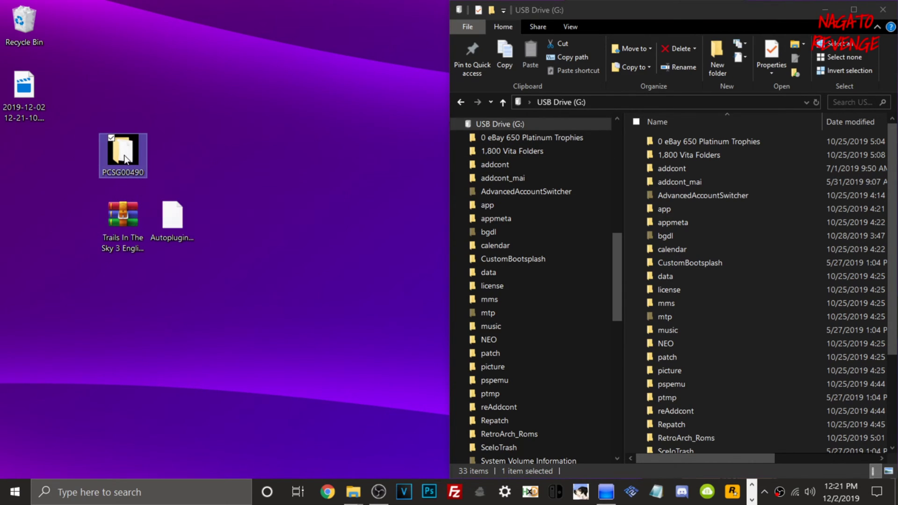
double_click(136, 166)
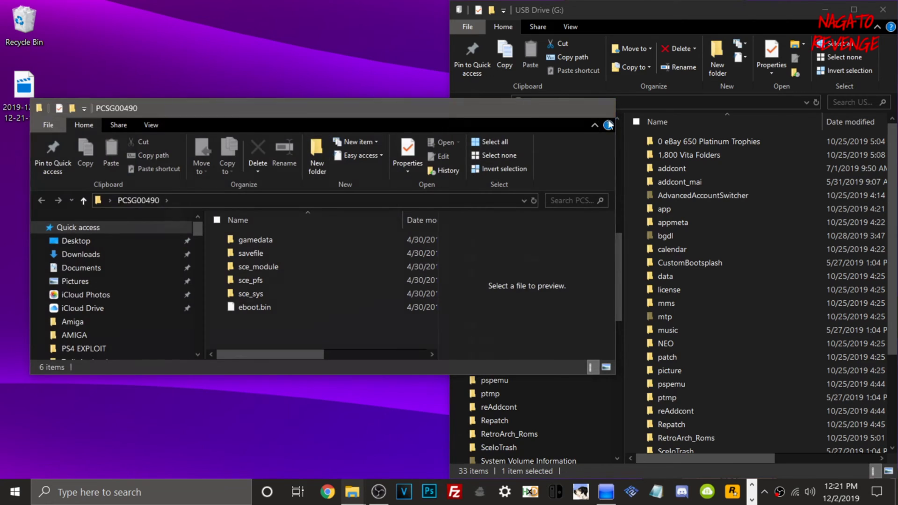
left_click(600, 108)
left_click_drag(123, 152, 687, 207)
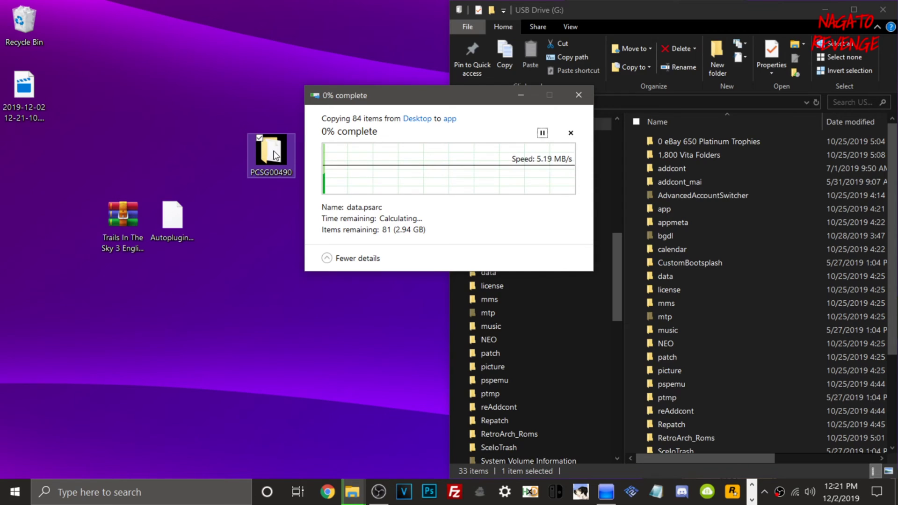
Copy Autoplugin.vpk from the desktop to the root of USB Drive (G:) and rearrange the archive and plugin icons
left_click(176, 230)
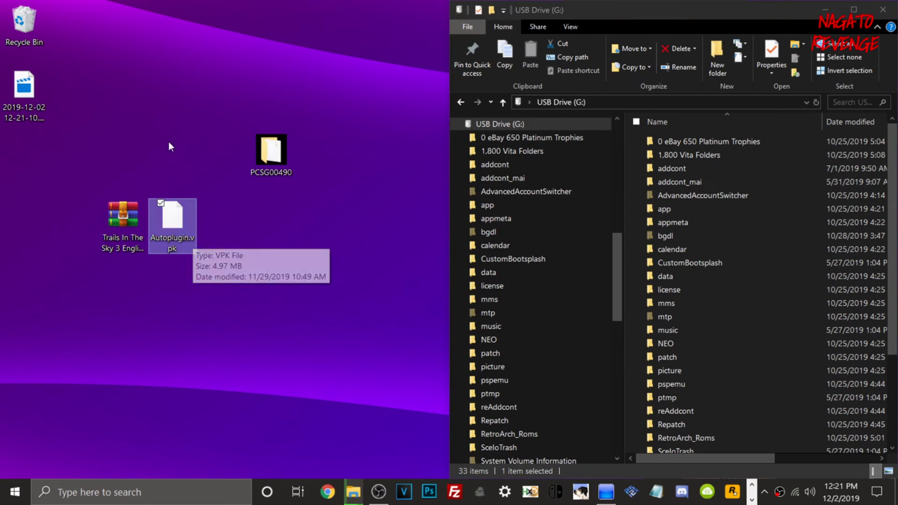
left_click_drag(182, 241, 662, 29)
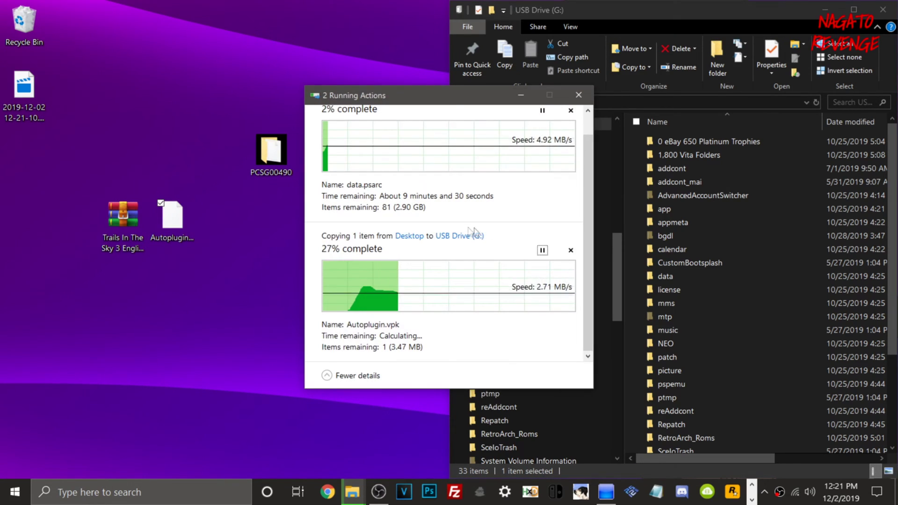
left_click_drag(114, 237, 117, 151)
left_click_drag(172, 216, 237, 154)
Extract the Trails In The Sky 3 English Patch archive into a desktop folder of the same name
right_click(124, 150)
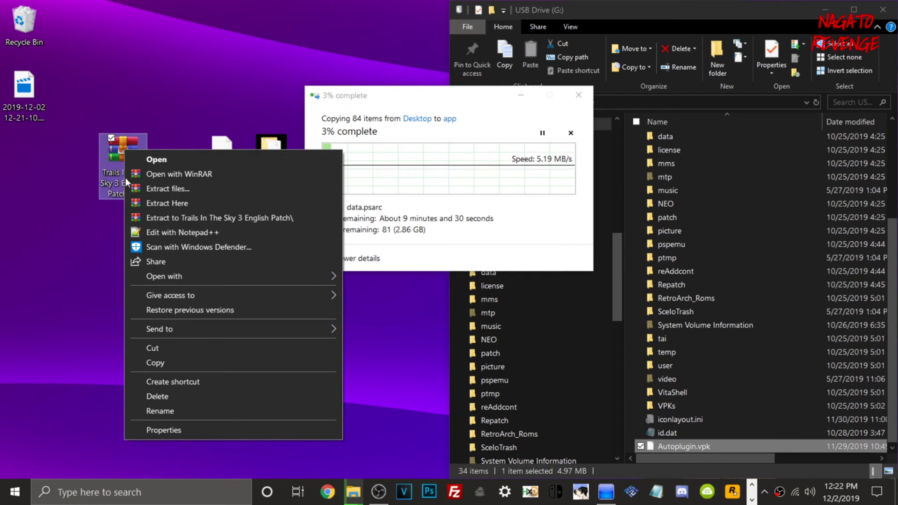
left_click(156, 189)
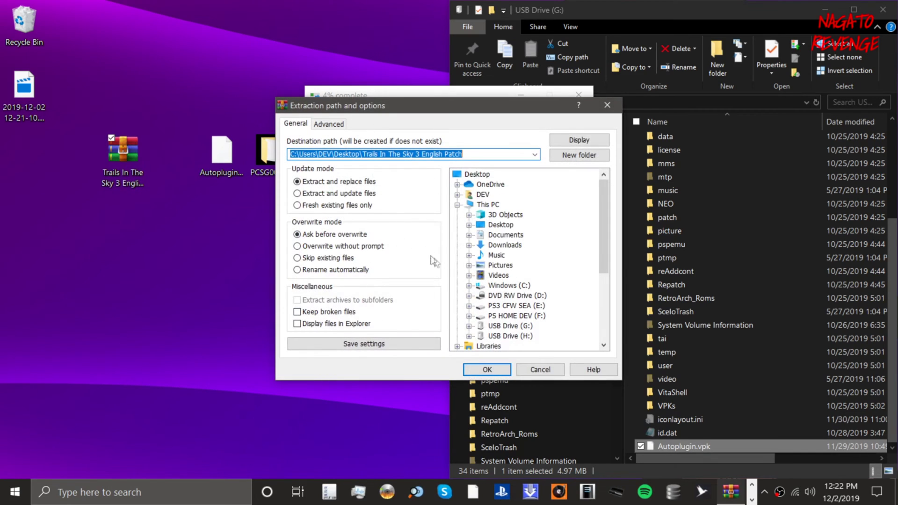
left_click(493, 369)
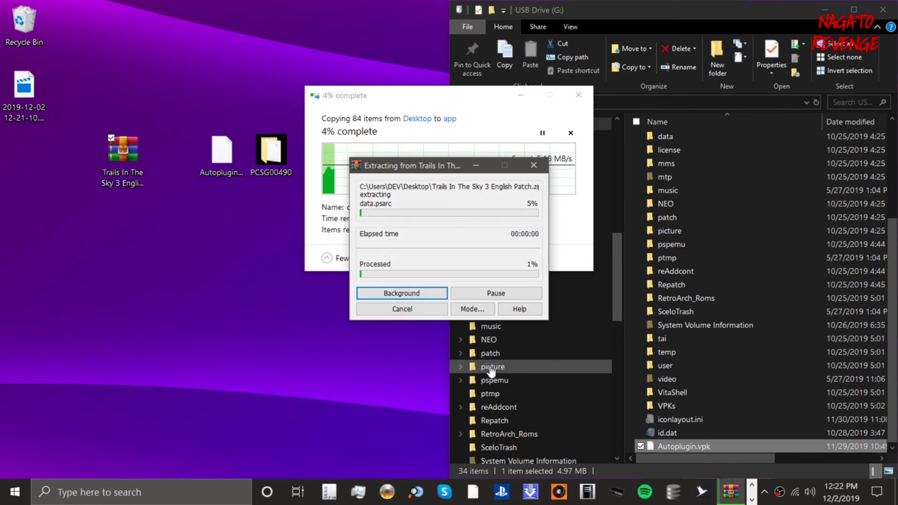
left_click_drag(34, 177, 120, 245)
left_click_drag(141, 103, 147, 128)
left_click_drag(113, 172, 130, 138)
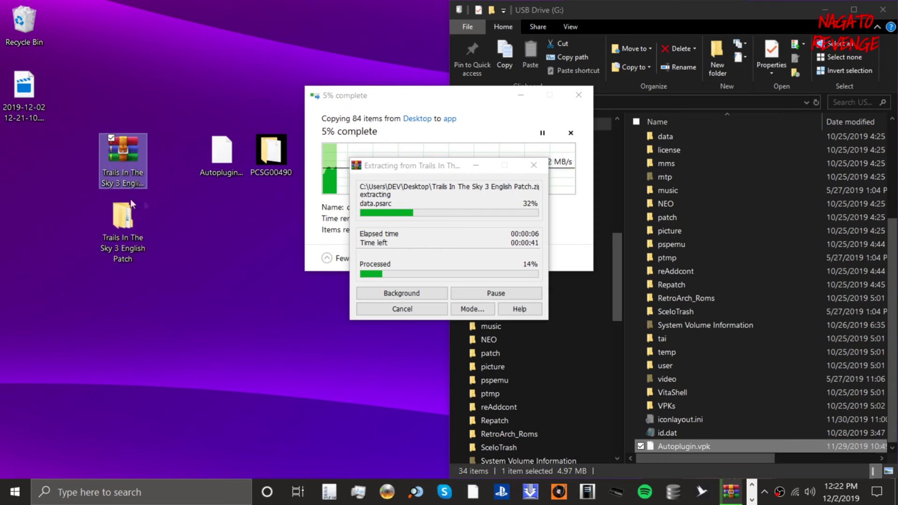
Examine the PCSG00490 folders inside rePatch and patch in the extracted Trails In The Sky 3 English Patch folder
double_click(122, 220)
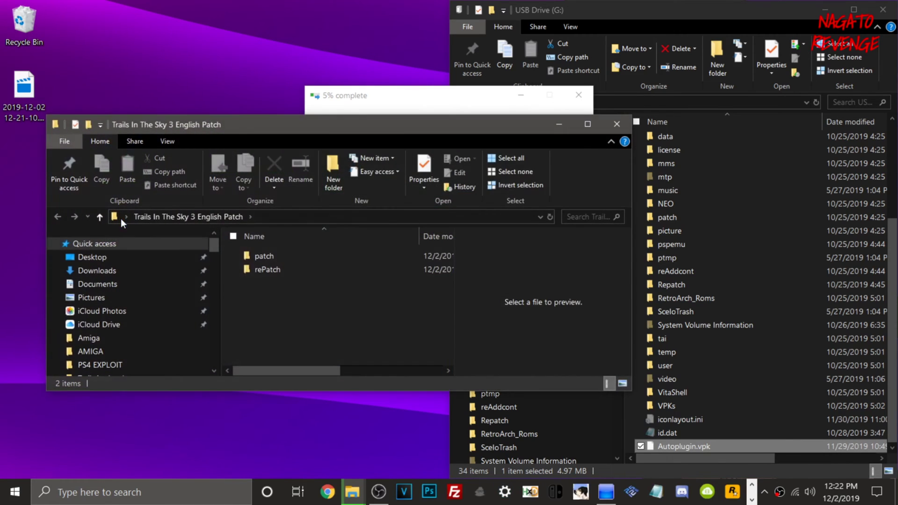
double_click(261, 268)
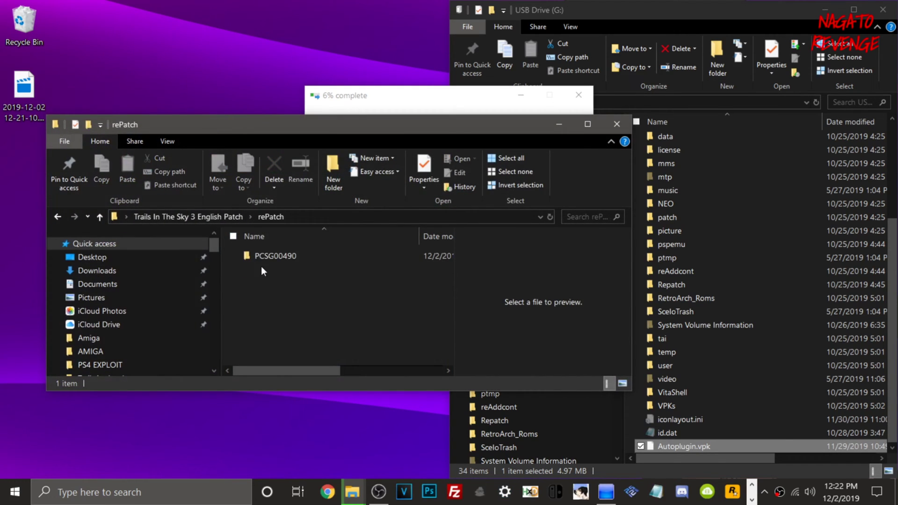
double_click(270, 260)
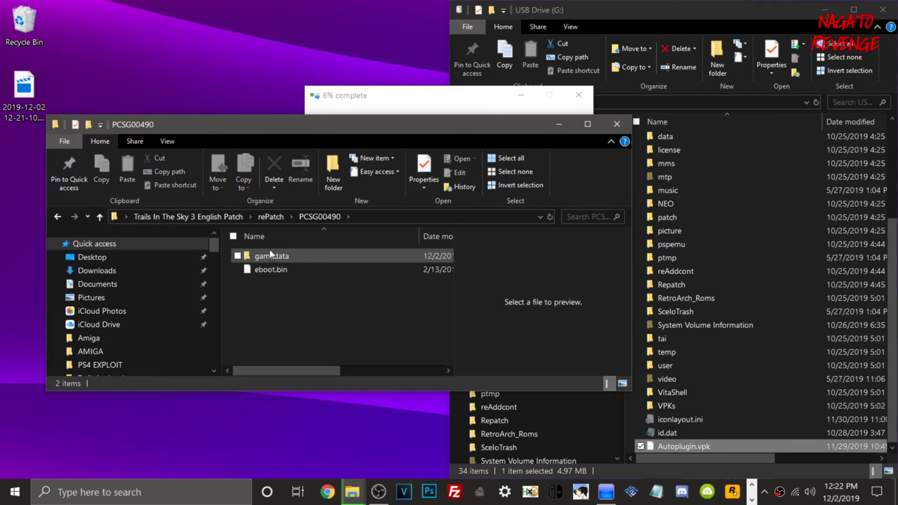
left_click(200, 217)
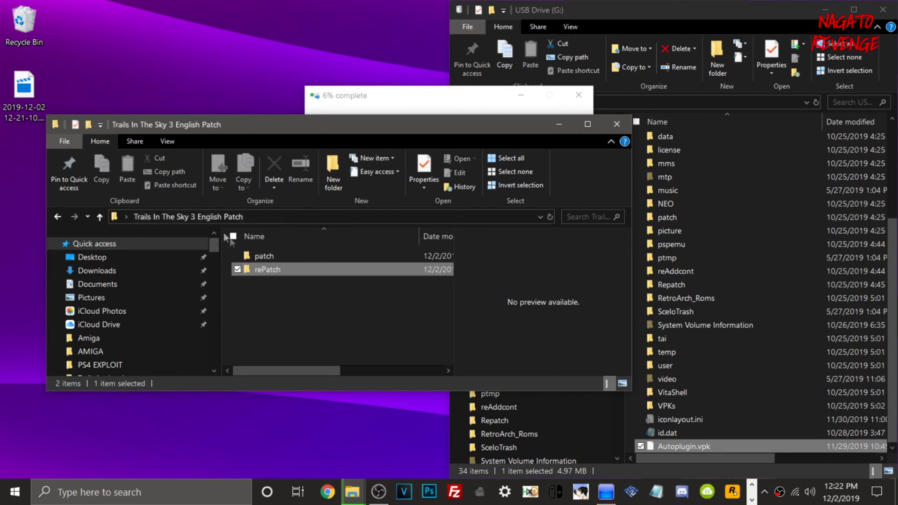
double_click(269, 258)
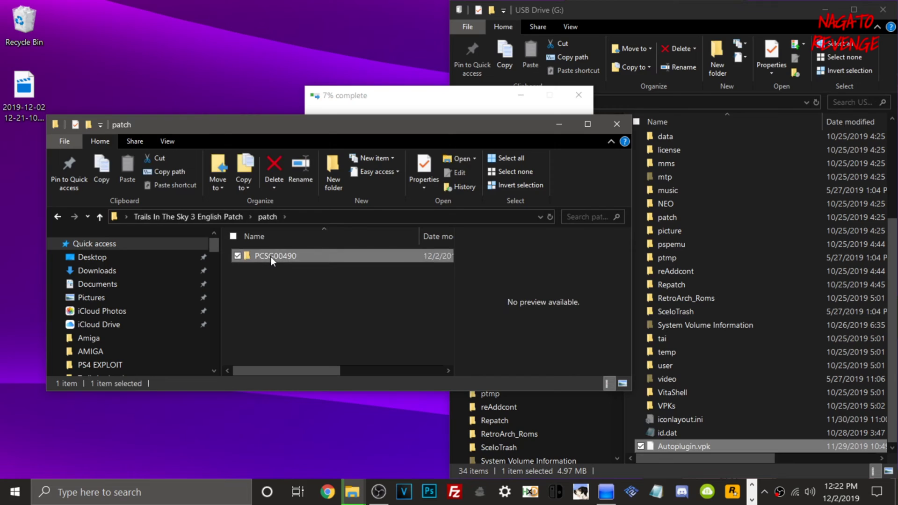
double_click(271, 257)
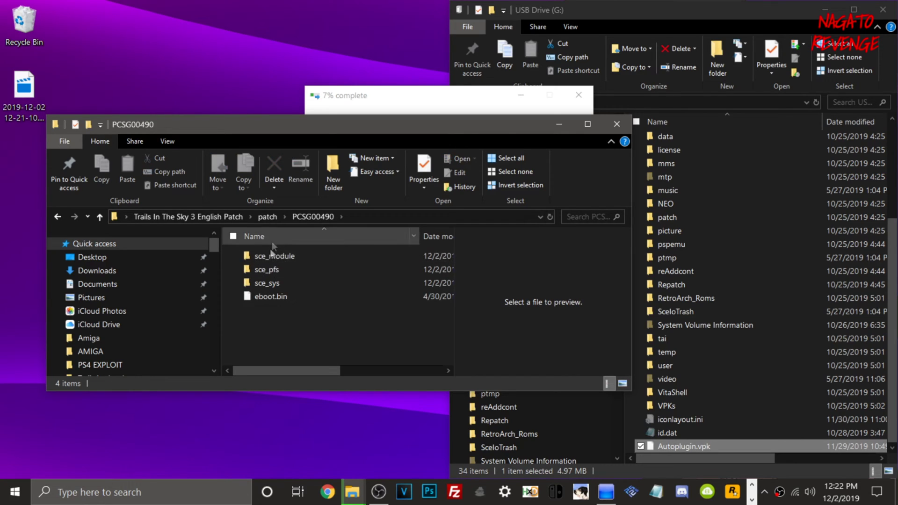
left_click(58, 217)
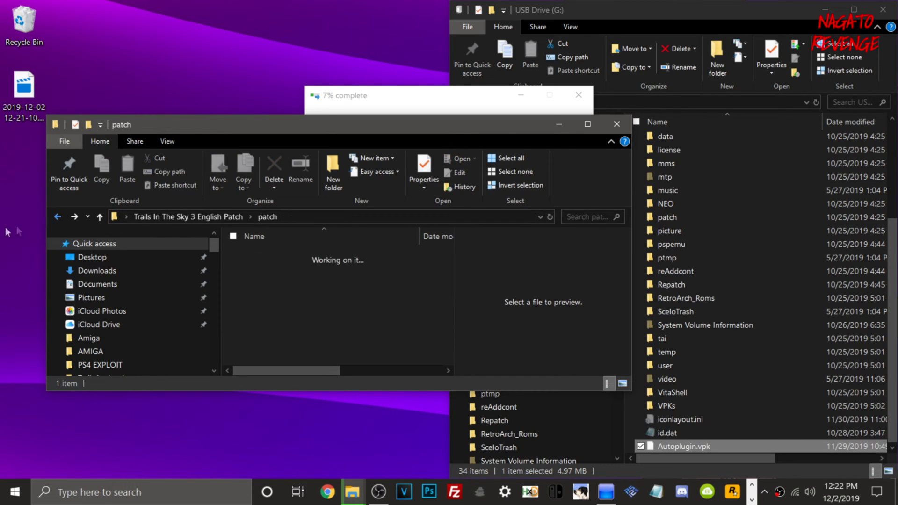
Minimise the file copy progress, check the archive's extraction progress, and move the patch folder window lower on the desktop
left_click(341, 102)
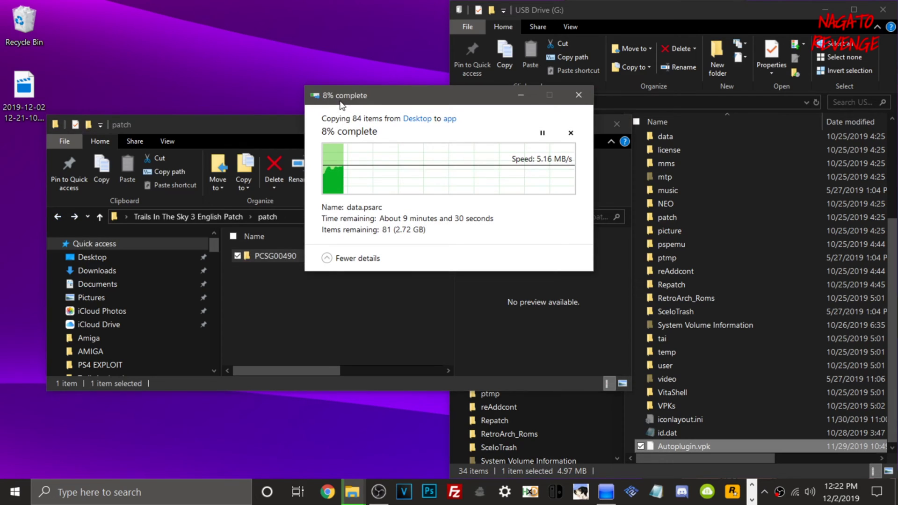
left_click(522, 96)
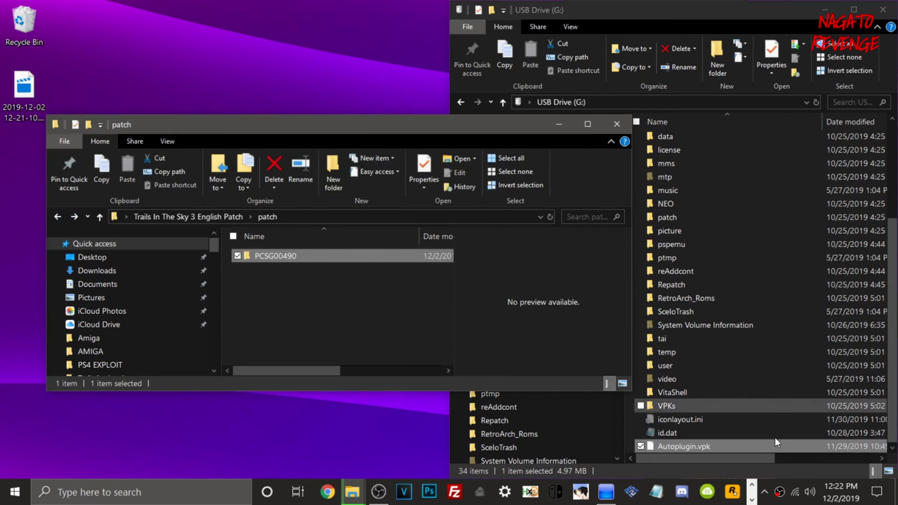
left_click(752, 500)
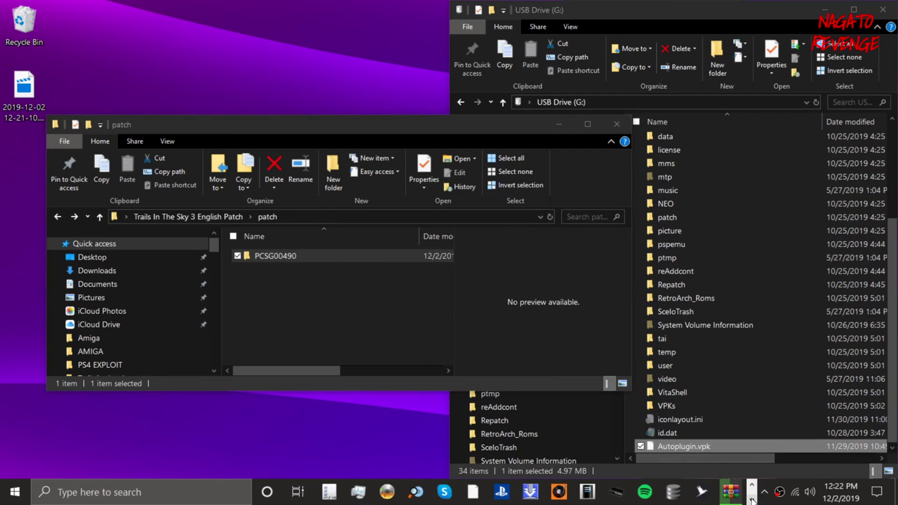
left_click(732, 492)
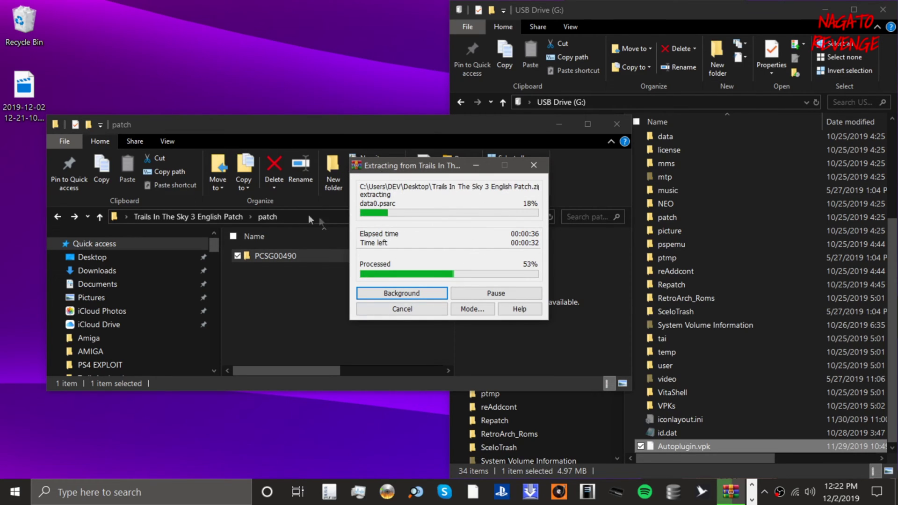
left_click(641, 12)
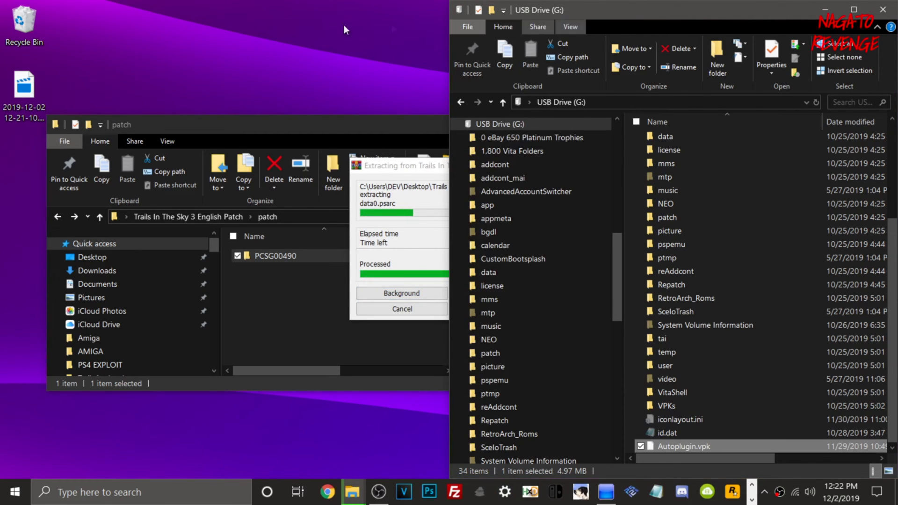
left_click_drag(237, 123, 246, 248)
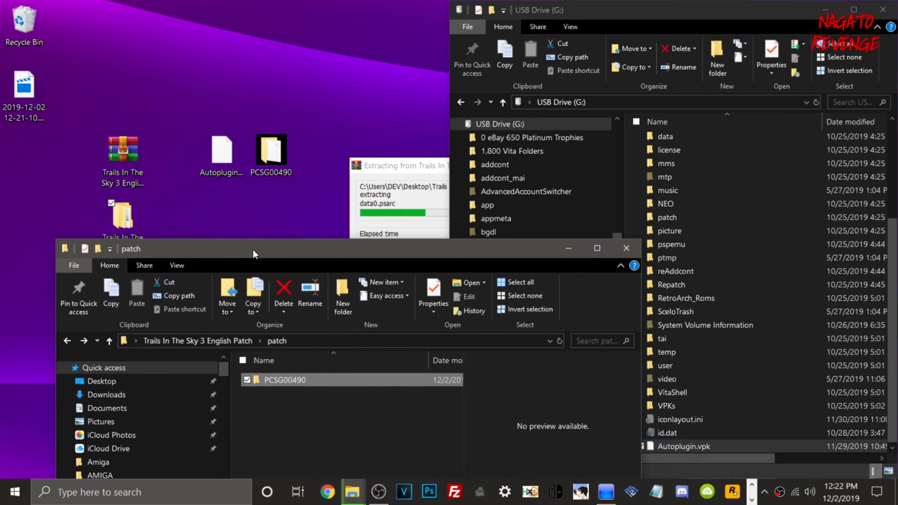
right_click(779, 492)
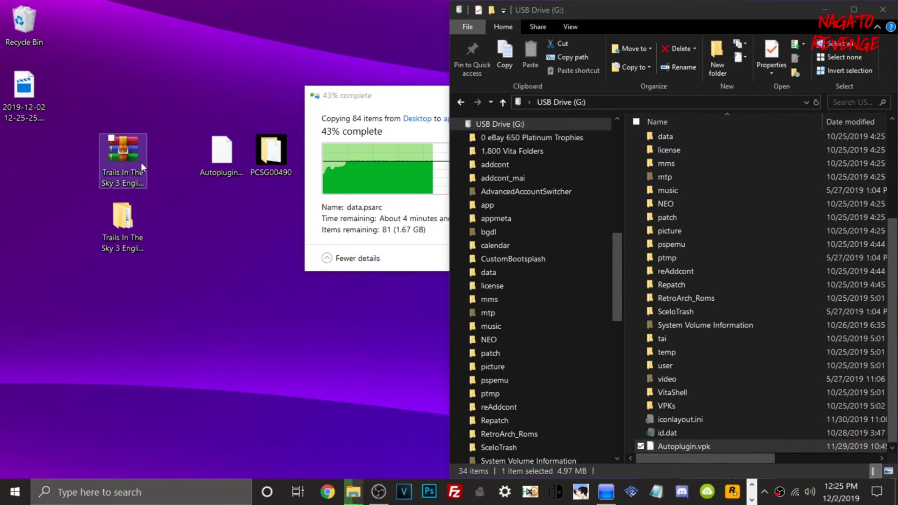
Copy the extracted patch folder to the root of USB Drive (G:) and open the drive's patch folder to check it
left_click(120, 218)
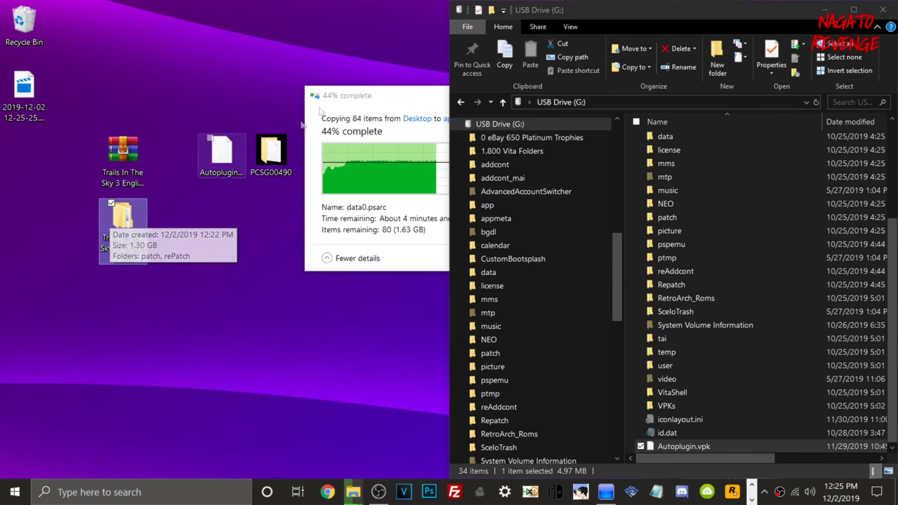
left_click(342, 140)
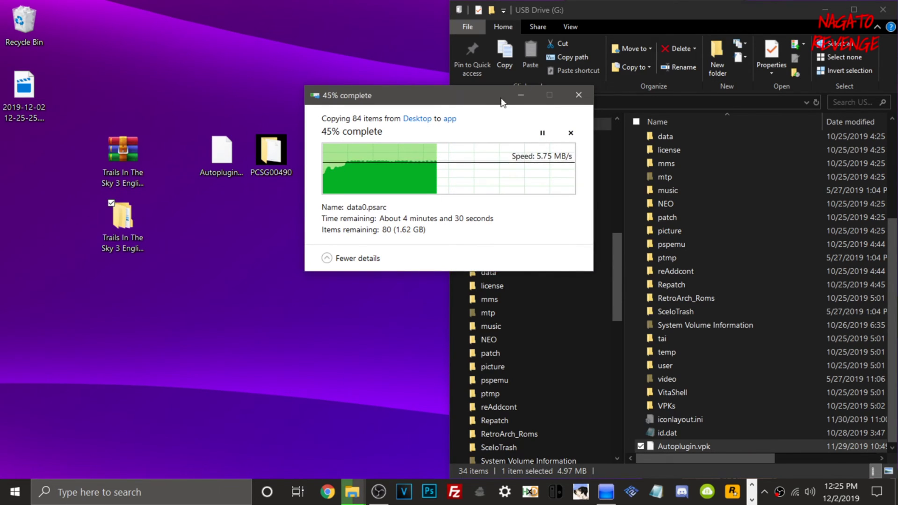
left_click(521, 95)
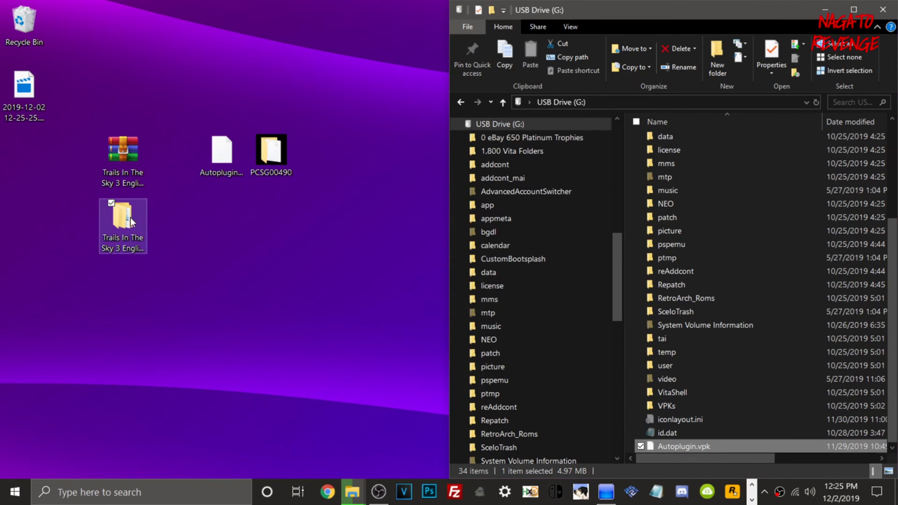
double_click(131, 218)
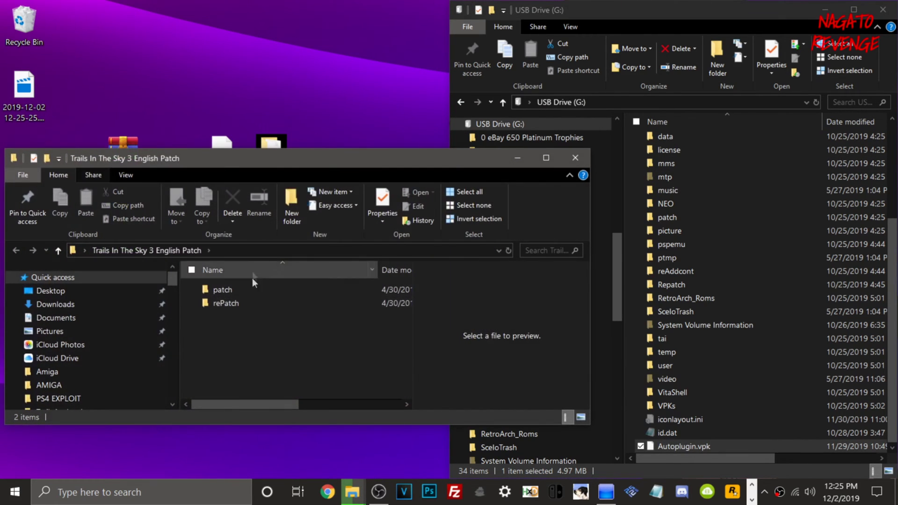
scroll(695, 218, "up", 2)
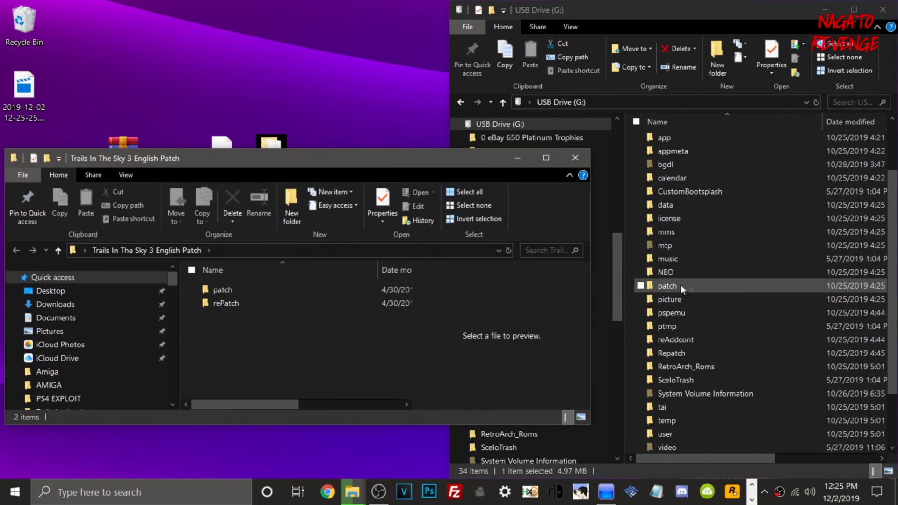
left_click_drag(217, 291, 628, 13)
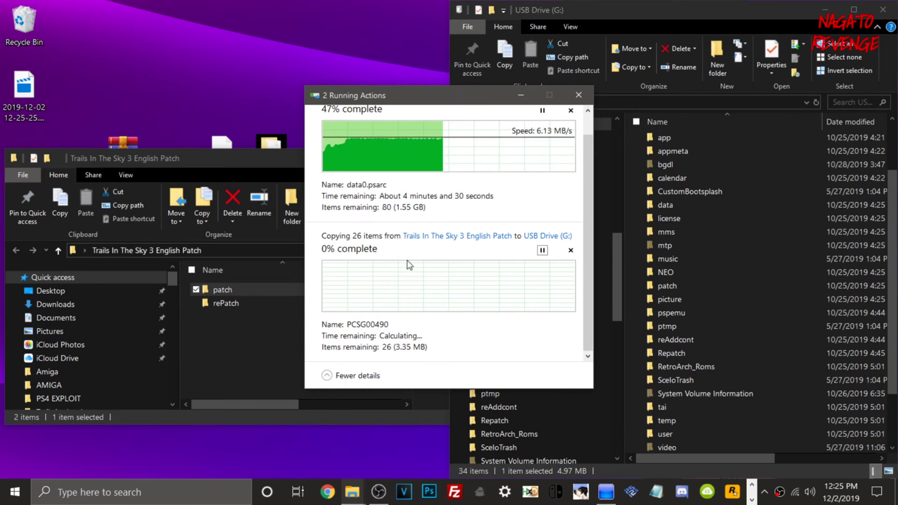
left_click(671, 287)
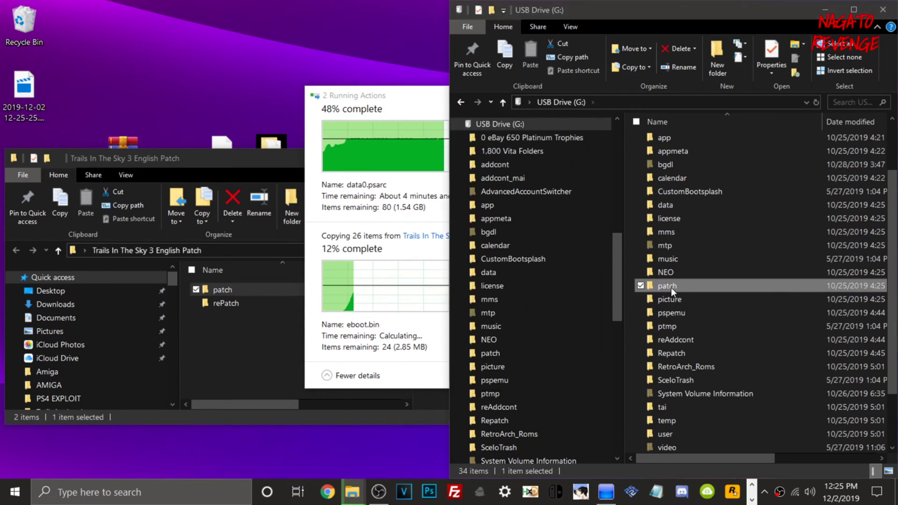
double_click(671, 287)
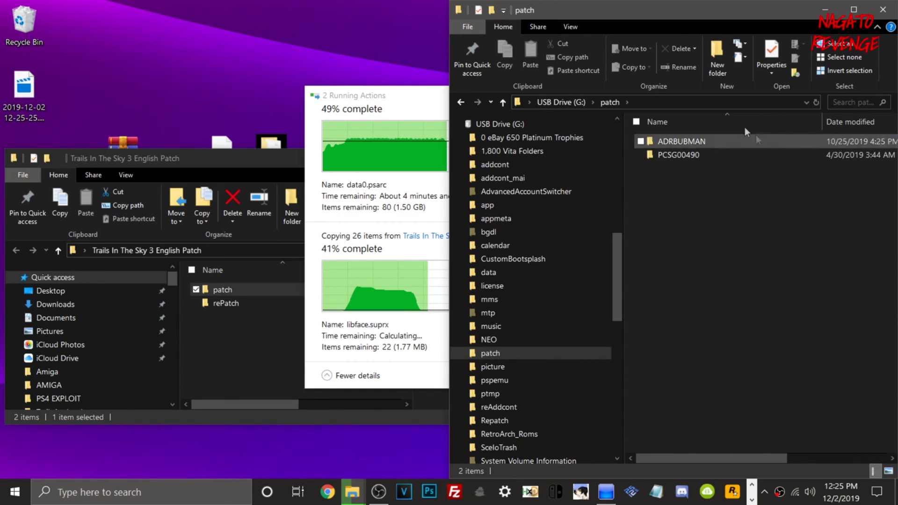
Copy the rePatch folder from the extracted English patch to the root of USB Drive (G:)
left_click(211, 302)
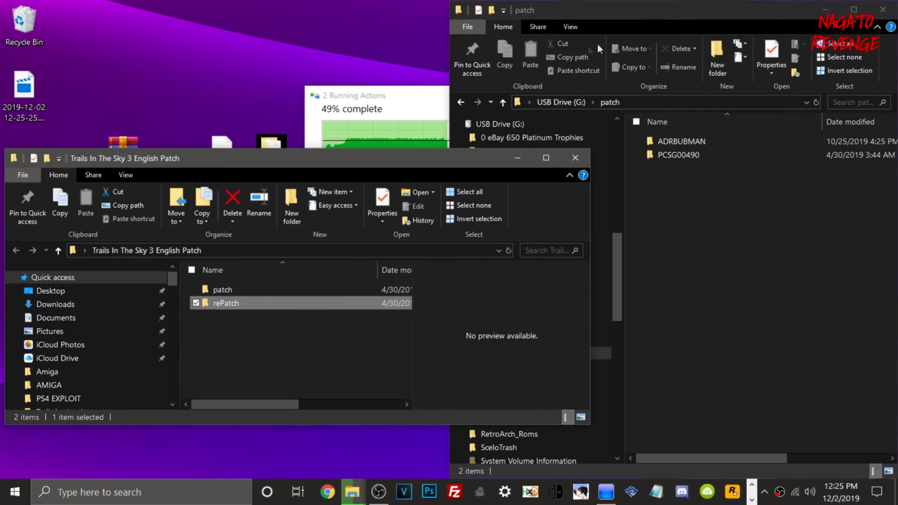
left_click(561, 102)
scroll(729, 374, "down", 3)
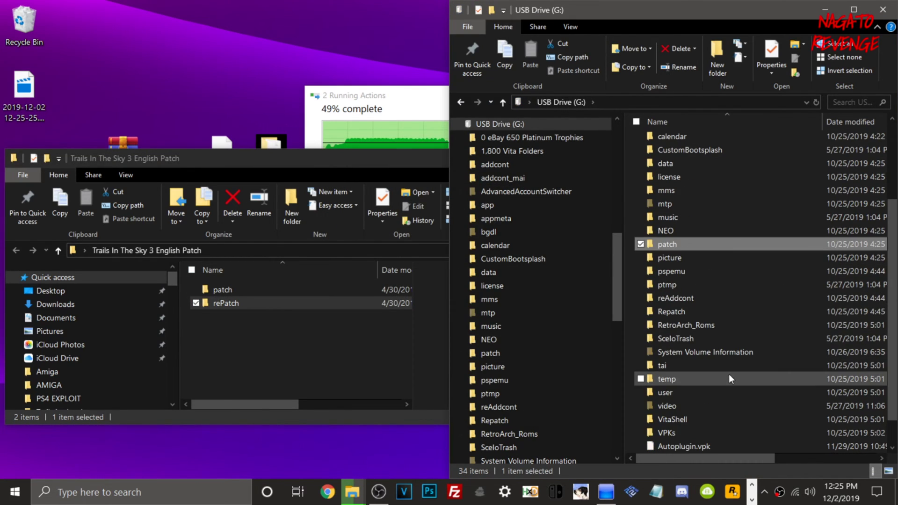
left_click_drag(264, 303, 698, 19)
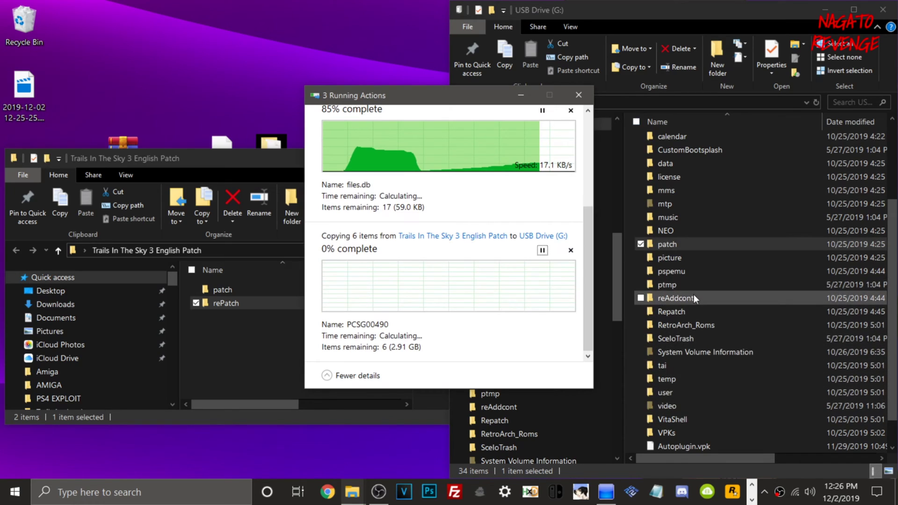
Open the Repatch folder on USB Drive (G:) to check for its PCSG00490 folder
scroll(694, 299, "down", 1)
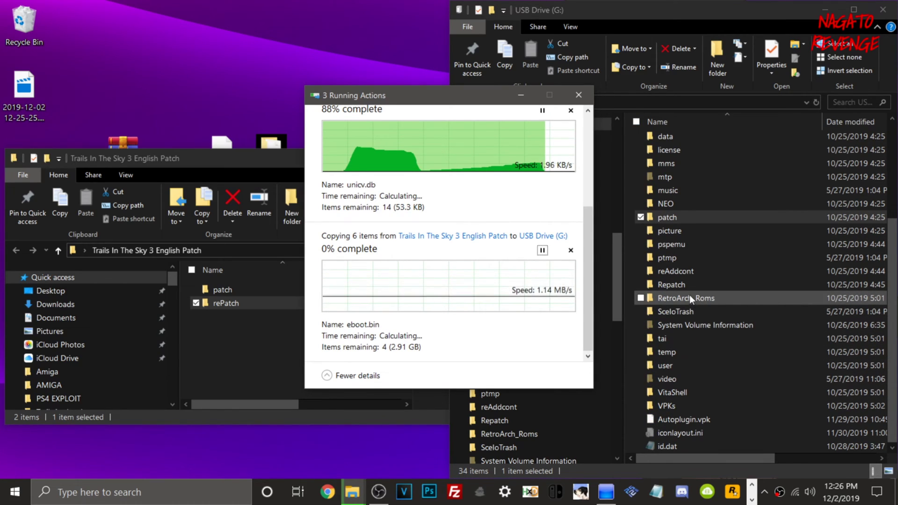
left_click(676, 284)
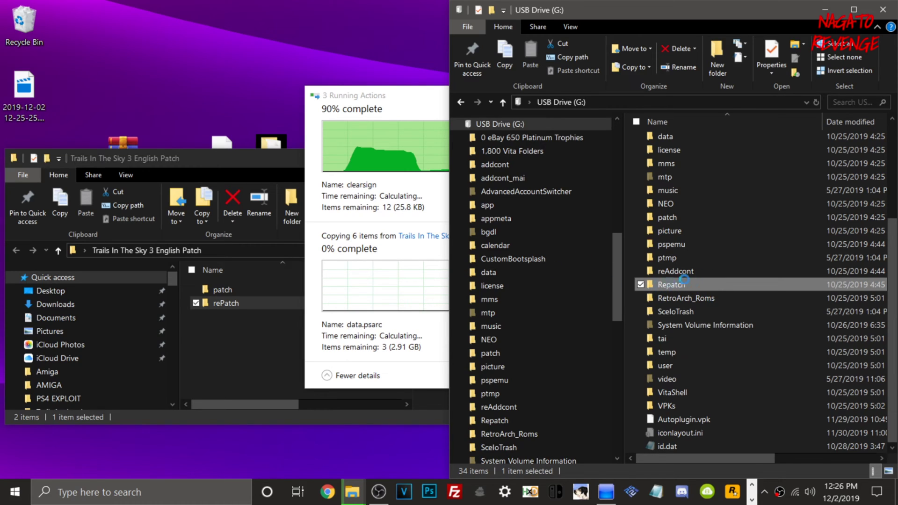
left_click(330, 102)
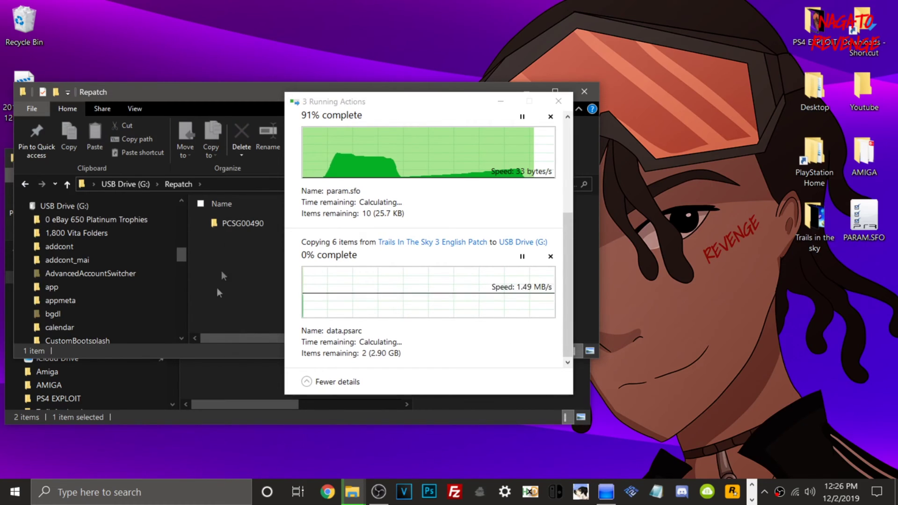
Move the Repatch window clear of the file copy progress and review the running copies
left_click_drag(171, 104, 669, 121)
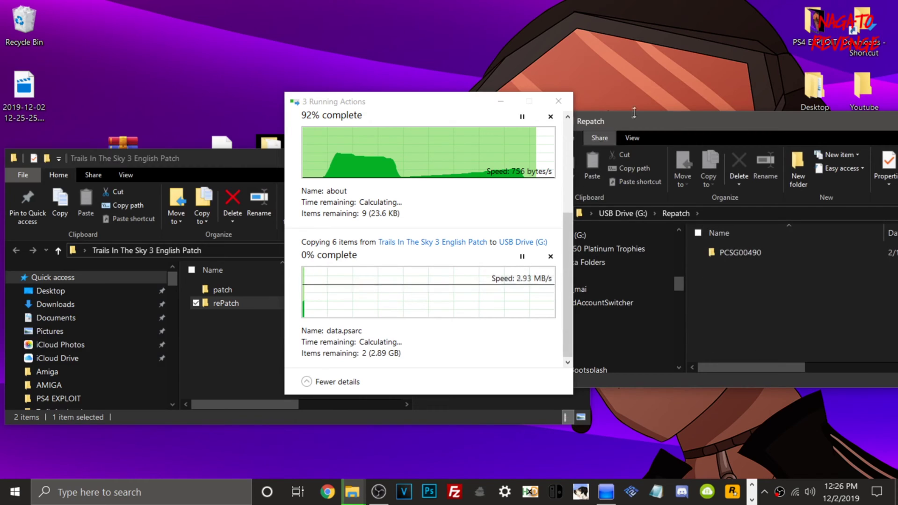
left_click_drag(633, 116, 634, 4)
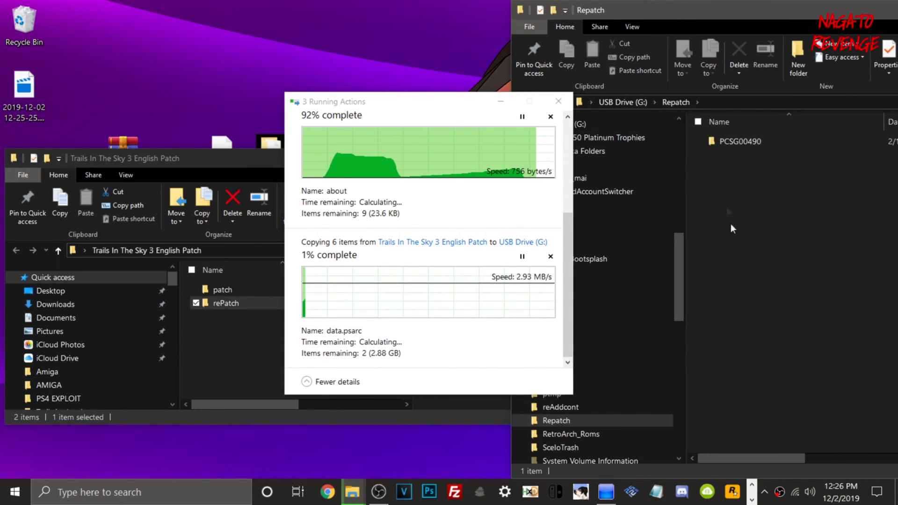
left_click_drag(571, 284, 570, 187)
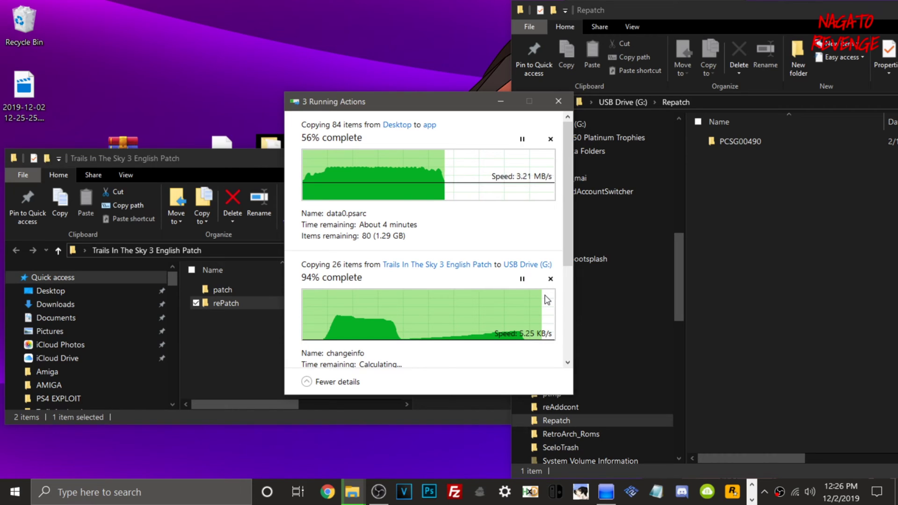
right_click(780, 493)
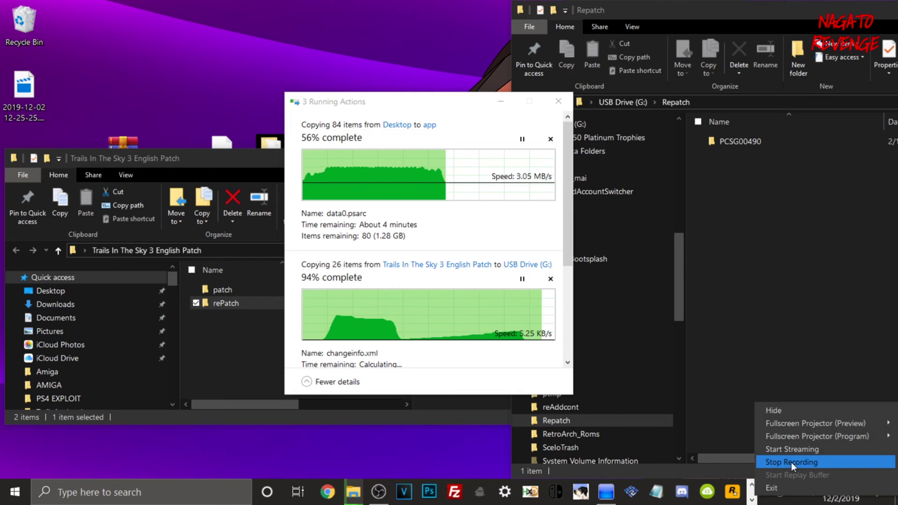
left_click(791, 463)
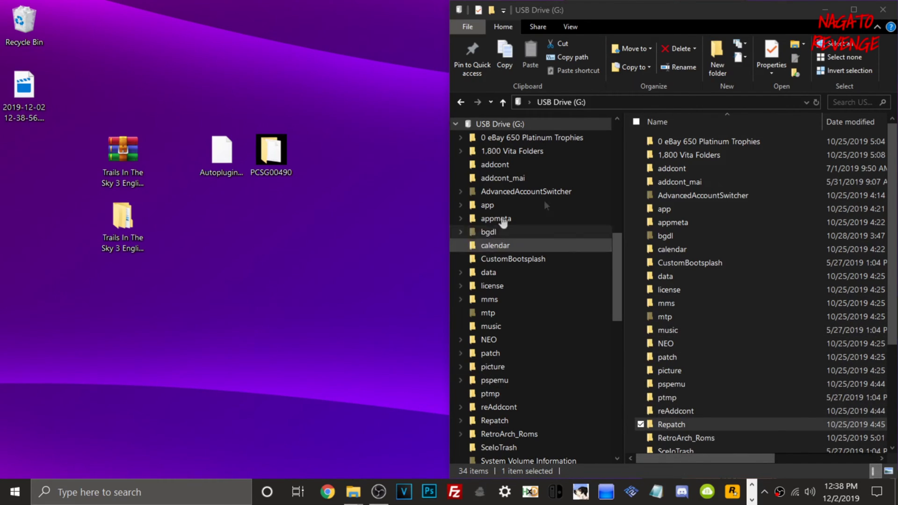
Look through the app folder on USB Drive (G:) for the copied PCSG00490 game folder
double_click(685, 209)
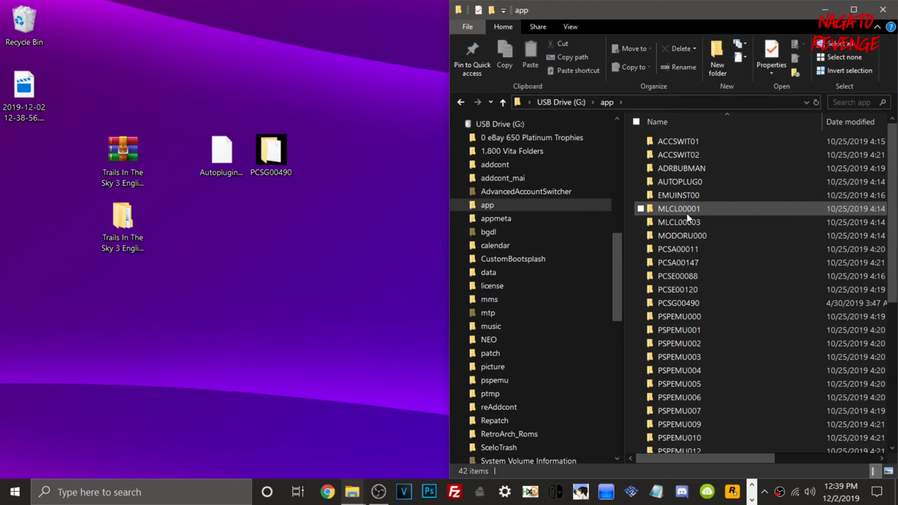
scroll(686, 327, "down", 5)
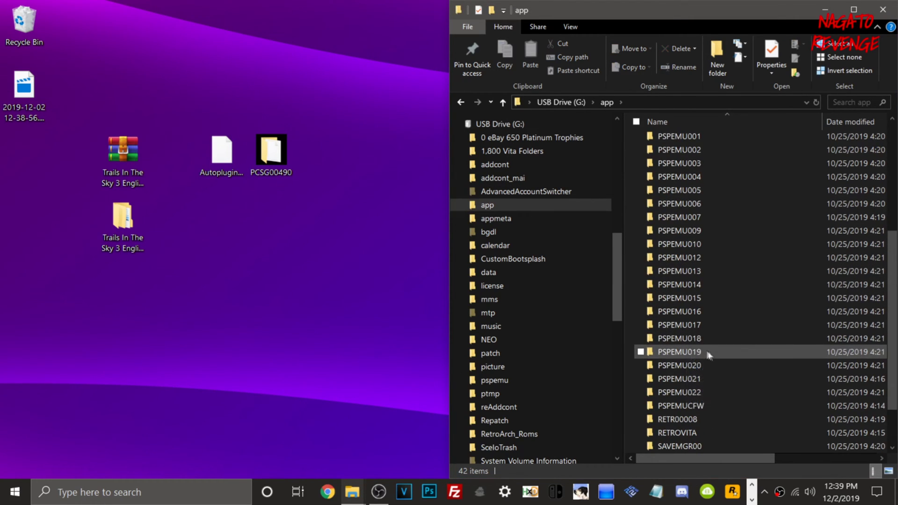
scroll(744, 363, "down", 2)
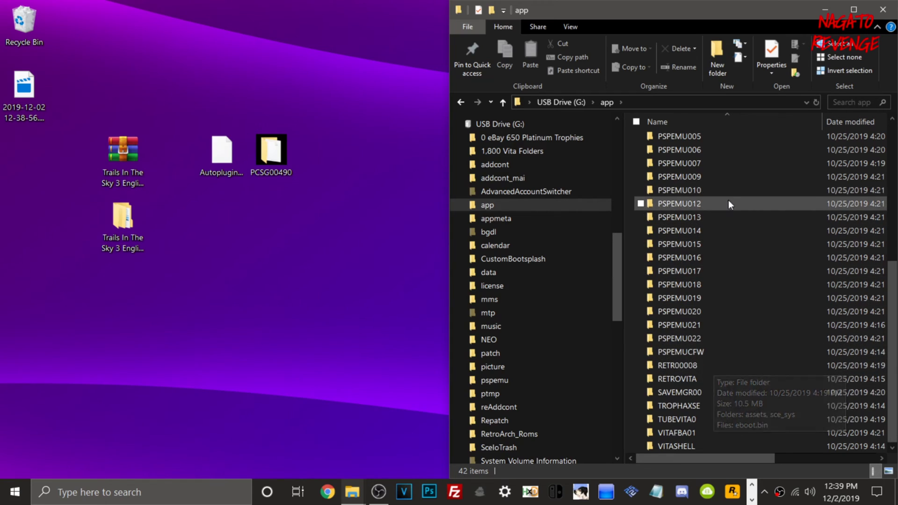
scroll(730, 204, "up", 6)
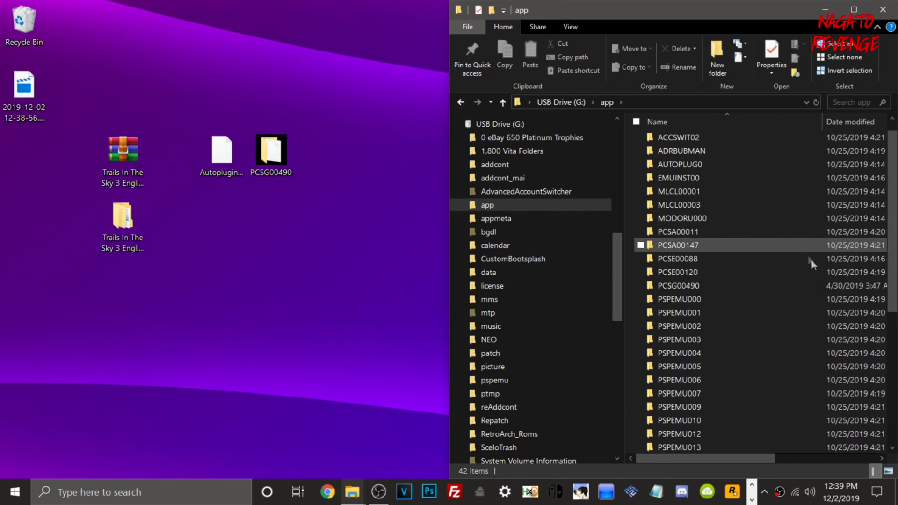
left_click(740, 287)
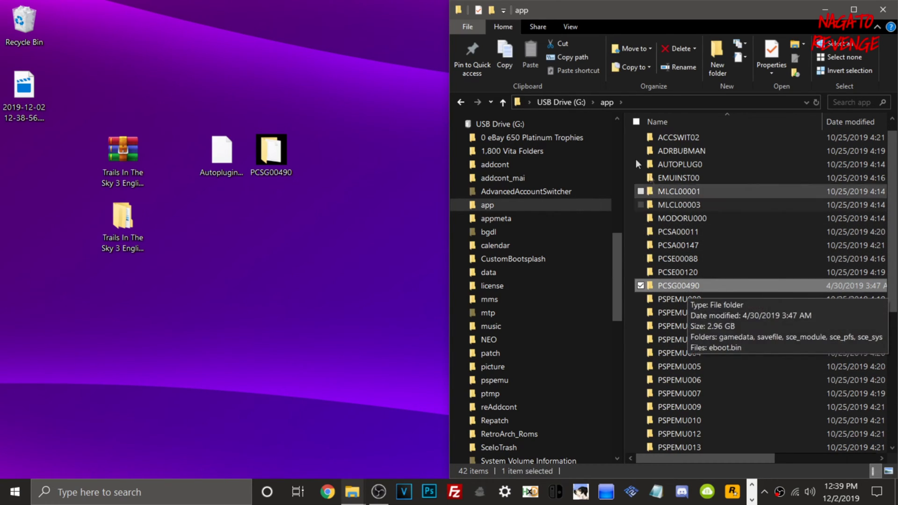
Return to the root of USB Drive (G:) and check for the Autoplugin.vpk file
left_click(580, 101)
scroll(747, 276, "down", 4)
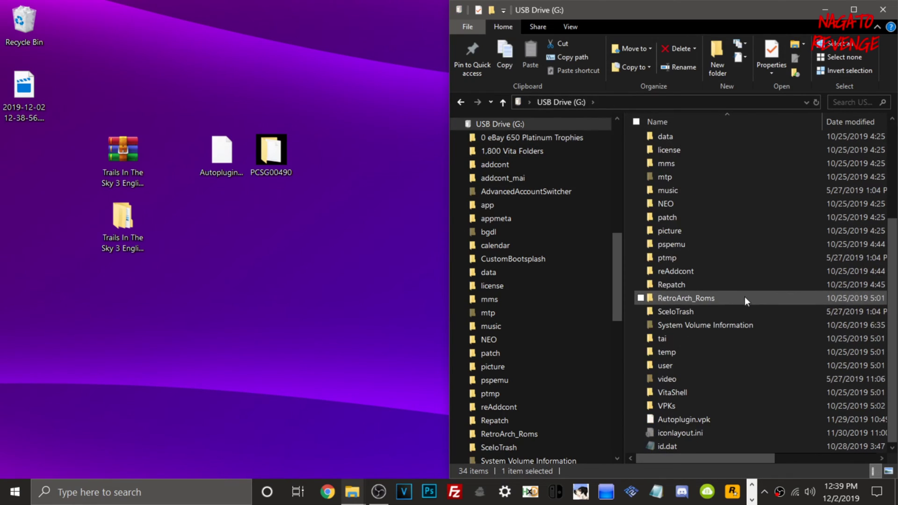
left_click(717, 420)
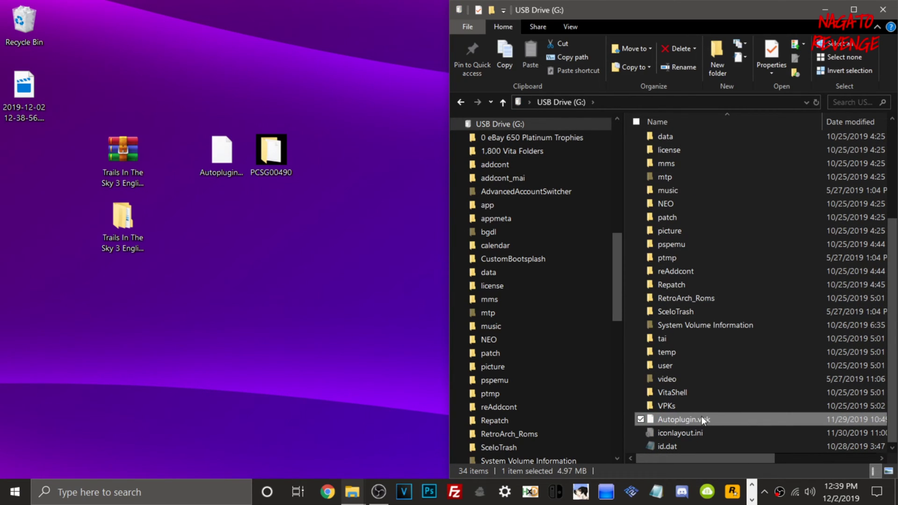
Check for the PCSG00490 folder inside both the patch and Repatch folders of USB Drive (G:)
double_click(678, 218)
left_click(684, 153)
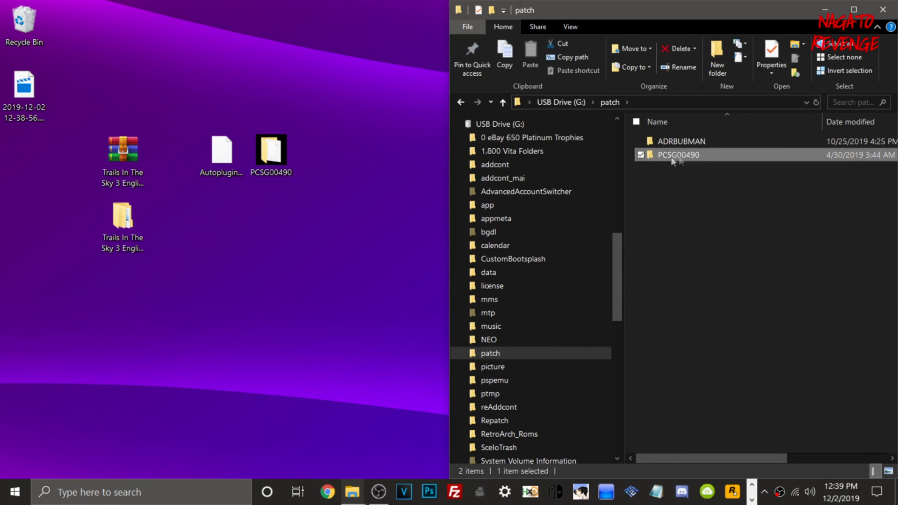
left_click(463, 103)
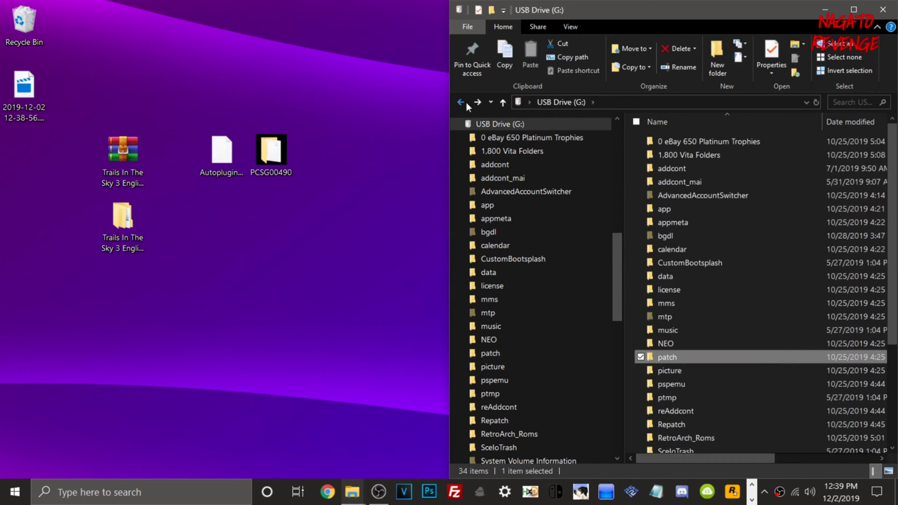
left_click(703, 425)
double_click(702, 425)
left_click(683, 139)
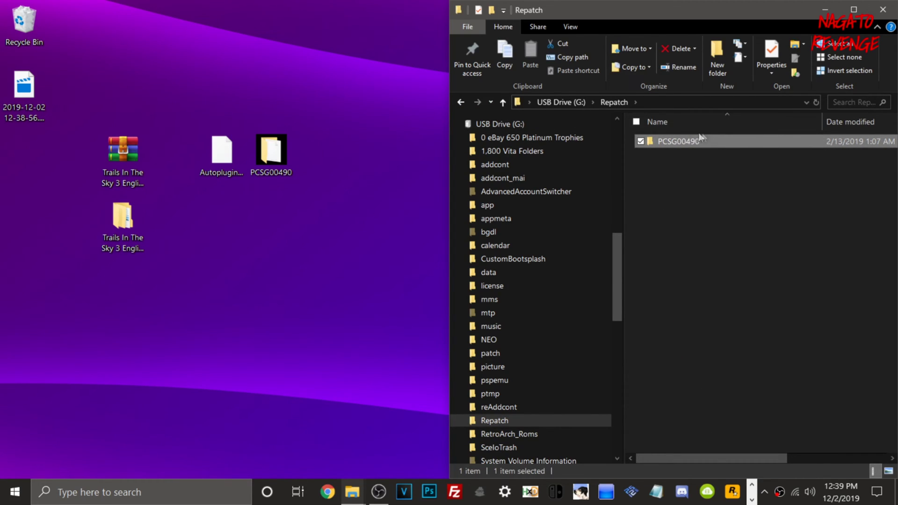
Go back to the root of USB Drive (G:) and close its folder window
left_click(461, 102)
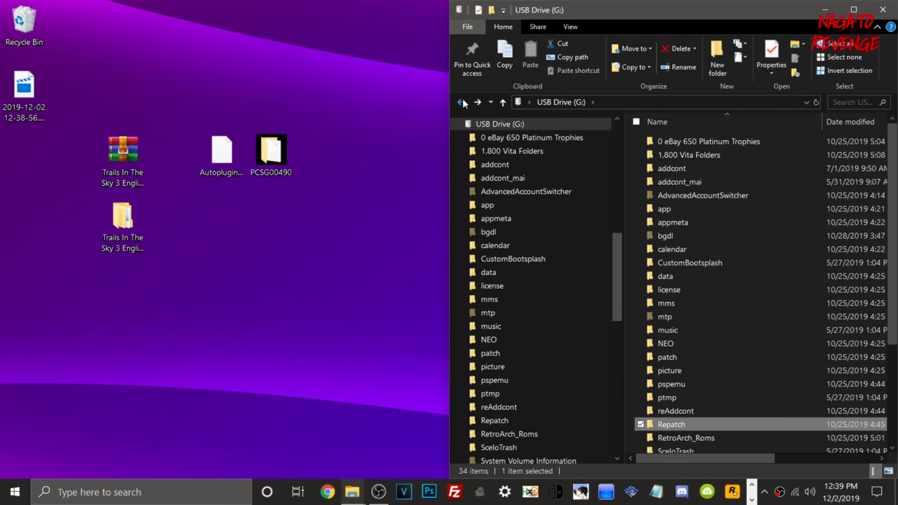
left_click_drag(648, 8, 478, 9)
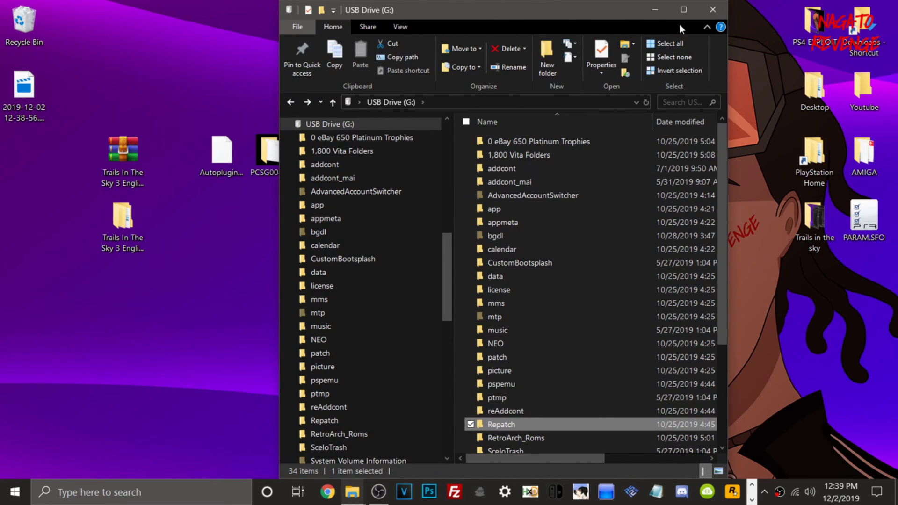
left_click(713, 9)
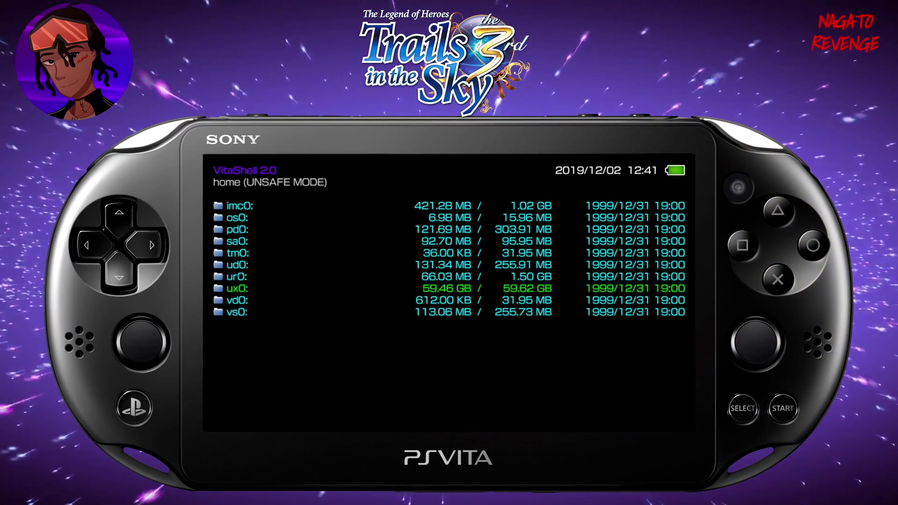
Switch to VitaShell on the PS Vita and install Autoplugin.vpk from the ux0: partition
key("Return")
key("Down")
key("Down")
key("Down")
key("Down")
key("Down")
key("Down")
key("Down")
key("Down")
key("Down")
key("Down")
key("Down")
key("Down")
key("Down")
key("Down")
key("Down")
key("Down")
key("Down")
key("Down")
key("Down")
key("Down")
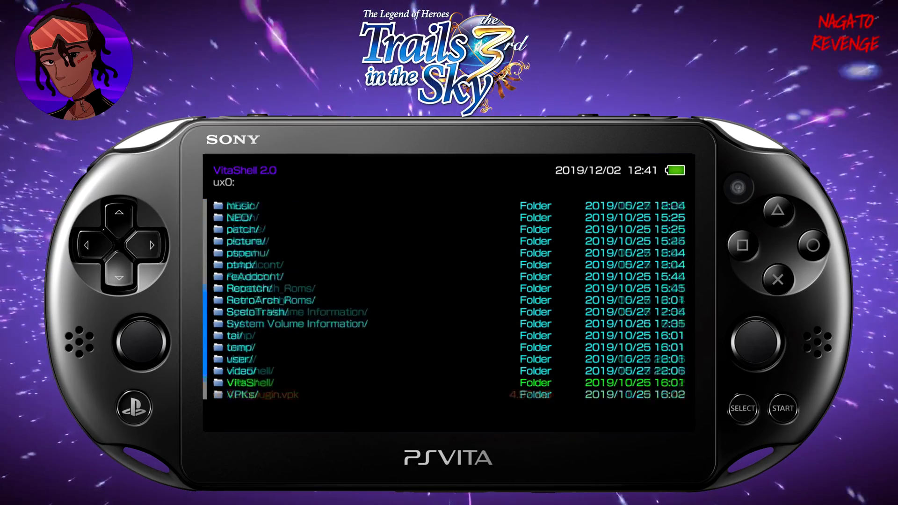
key("Up")
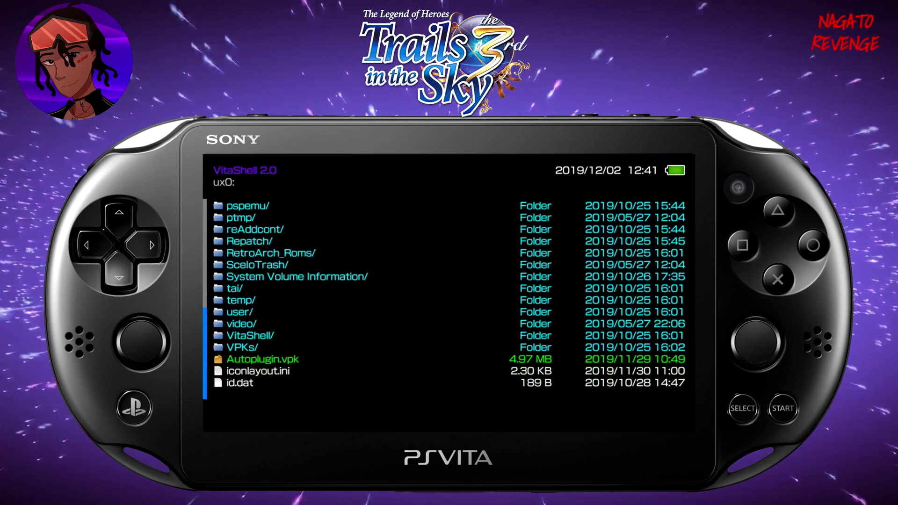
key("Return")
key("Return")
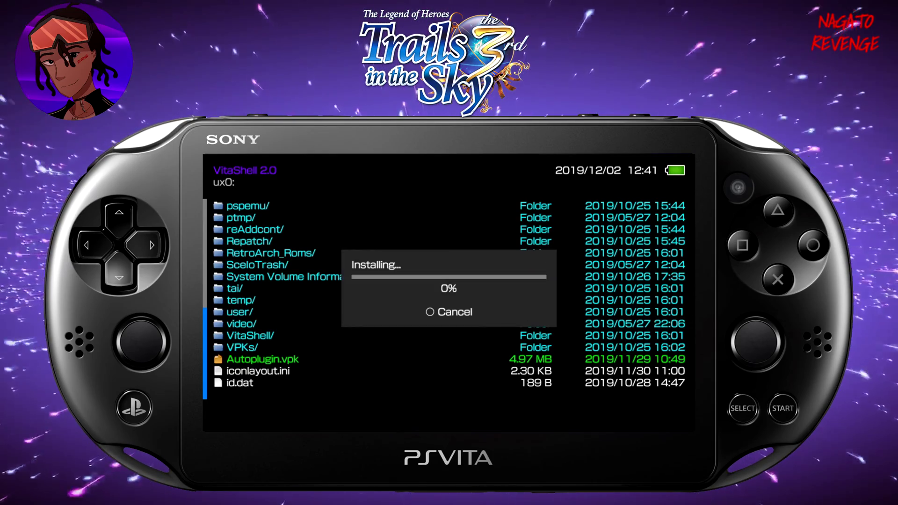